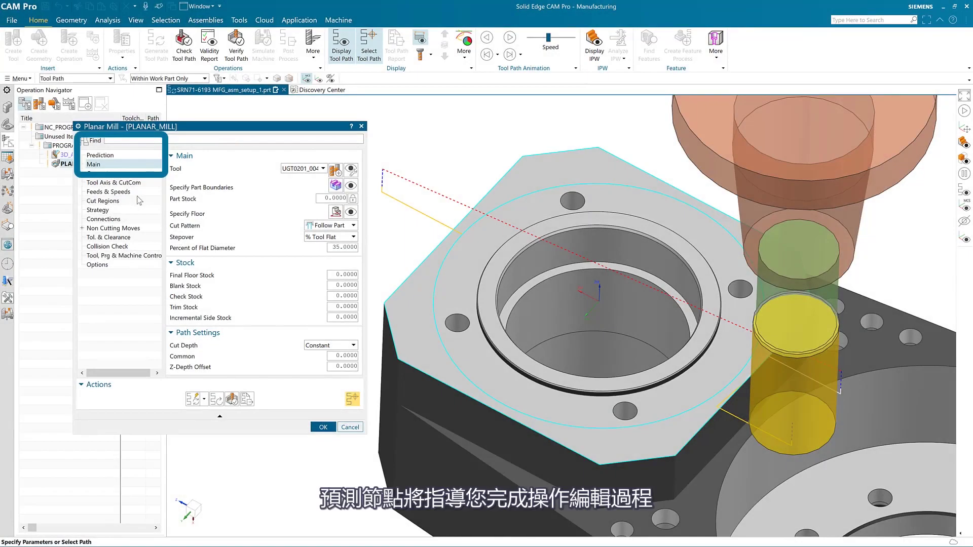
Review the predicted parameters of the PLANAR_MILL operation, display its specified floor plane, and accept the operation.
{"action": "left_click", "coordinate": [107, 154]}
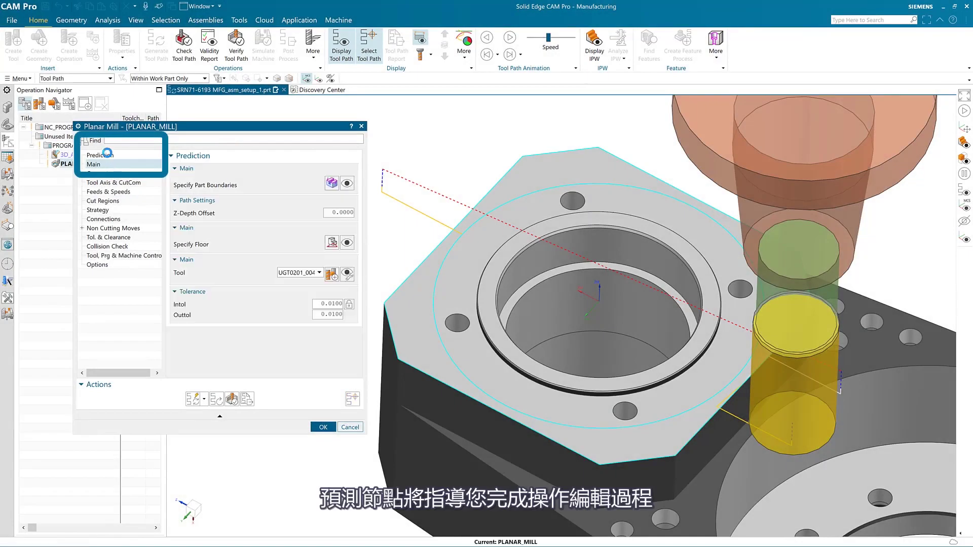
{"action": "left_click", "coordinate": [347, 244]}
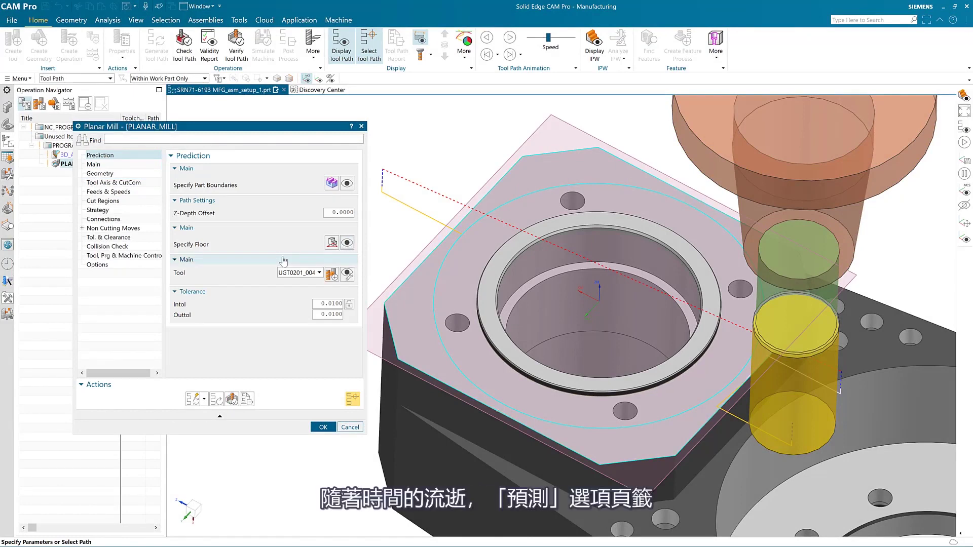
{"action": "left_click", "coordinate": [323, 427]}
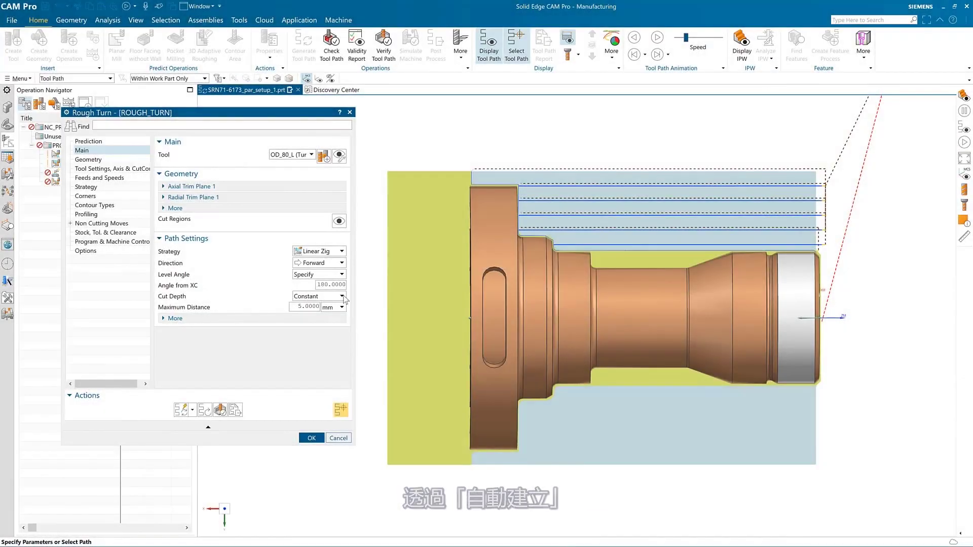
Try the Variable Average cut depth on the ROUGH_TURN operation and return it to Constant.
{"action": "left_click", "coordinate": [342, 297]}
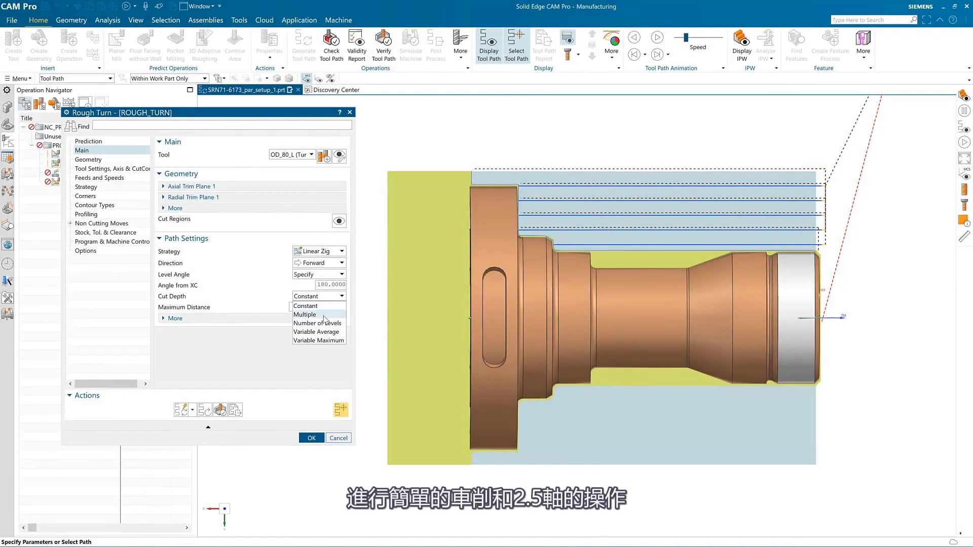
{"action": "left_click", "coordinate": [323, 332]}
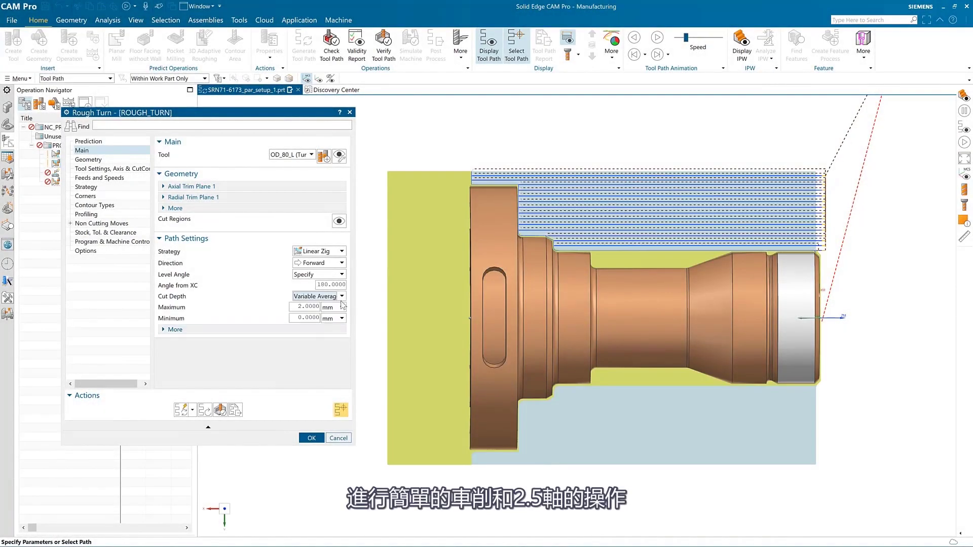
{"action": "left_click", "coordinate": [342, 296]}
{"action": "left_click", "coordinate": [326, 306]}
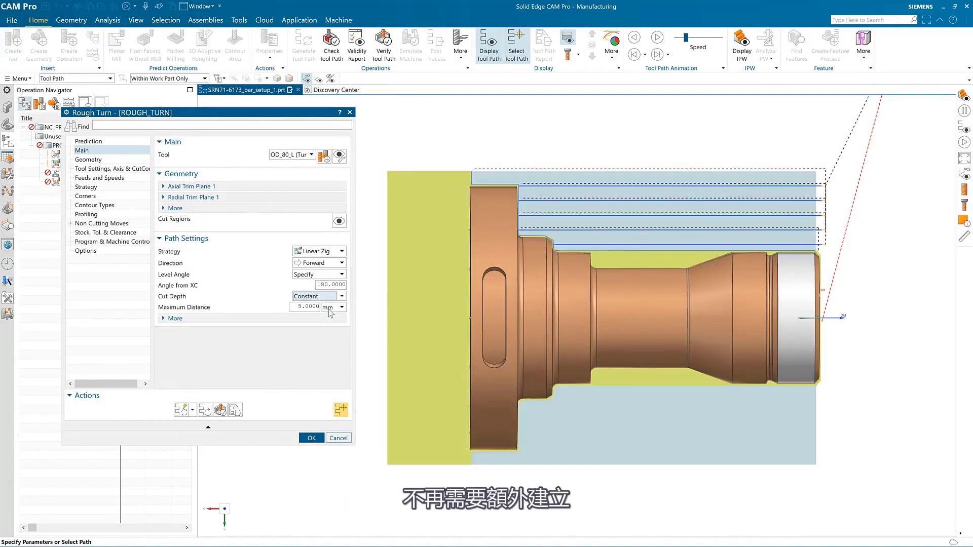
Set the maximum distance of the ROUGH_TURN operation's constant cut depth to 3 mm.
{"action": "double_click", "coordinate": [315, 307]}
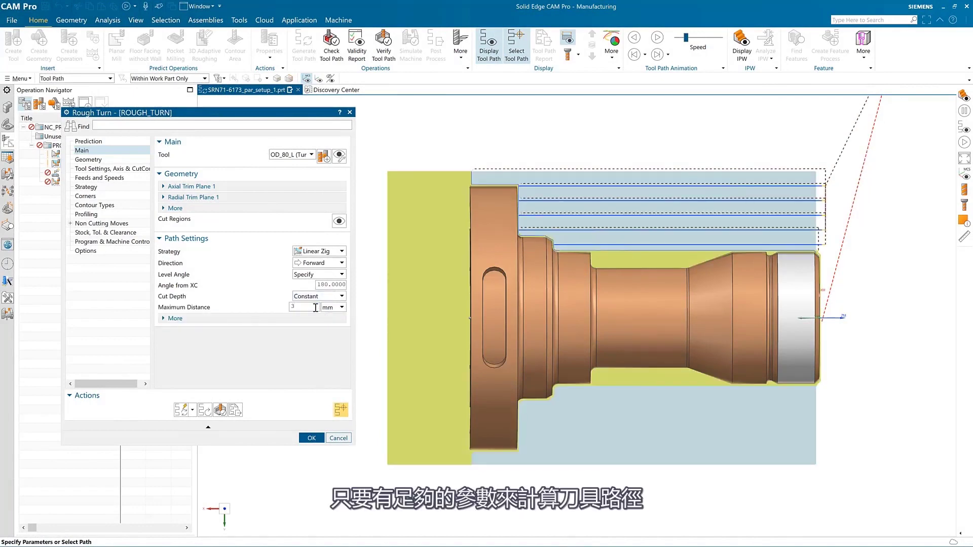
{"action": "type", "text": "3"}
{"action": "key", "text": "Return"}
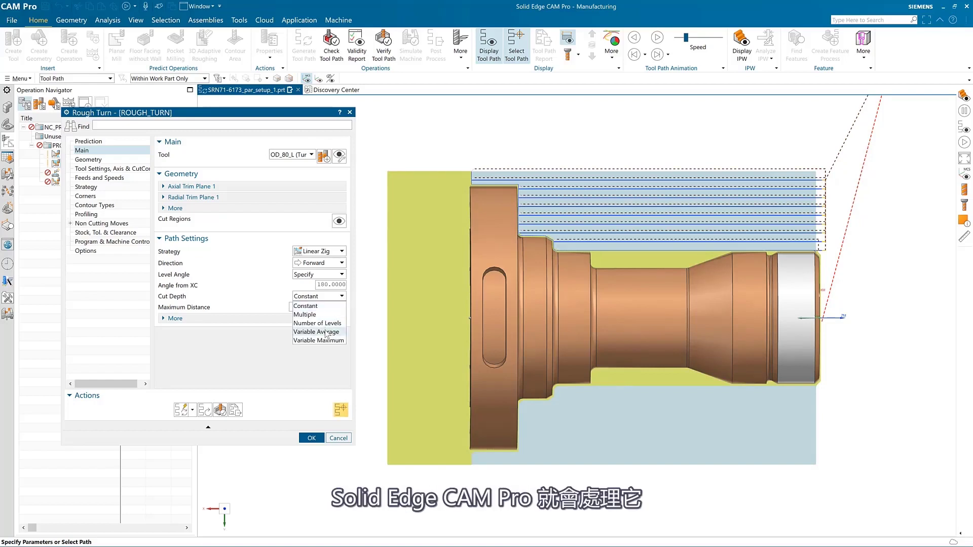
Animate the rough turning tool path with a Variable Average cut depth, and revert the cut depth to Constant.
{"action": "left_click", "coordinate": [325, 333]}
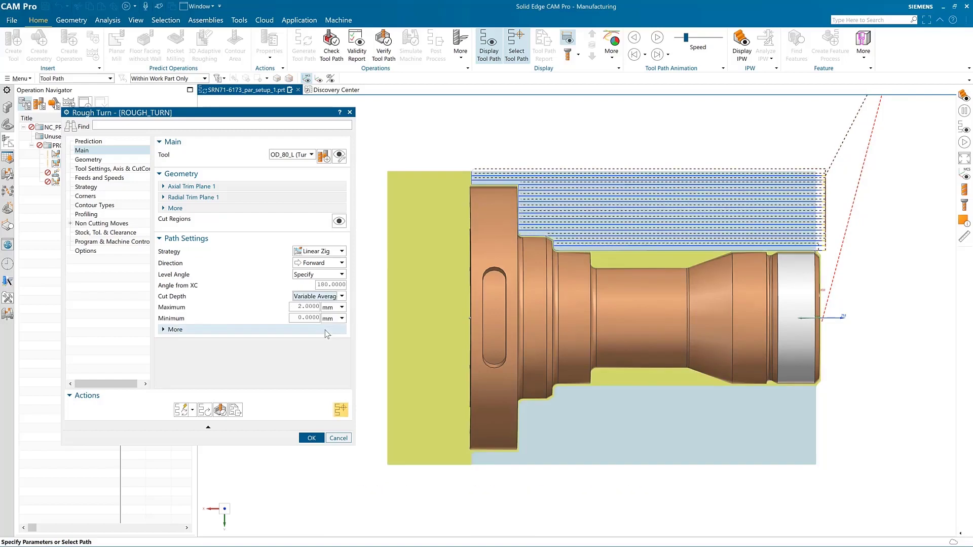
{"action": "left_click", "coordinate": [657, 38]}
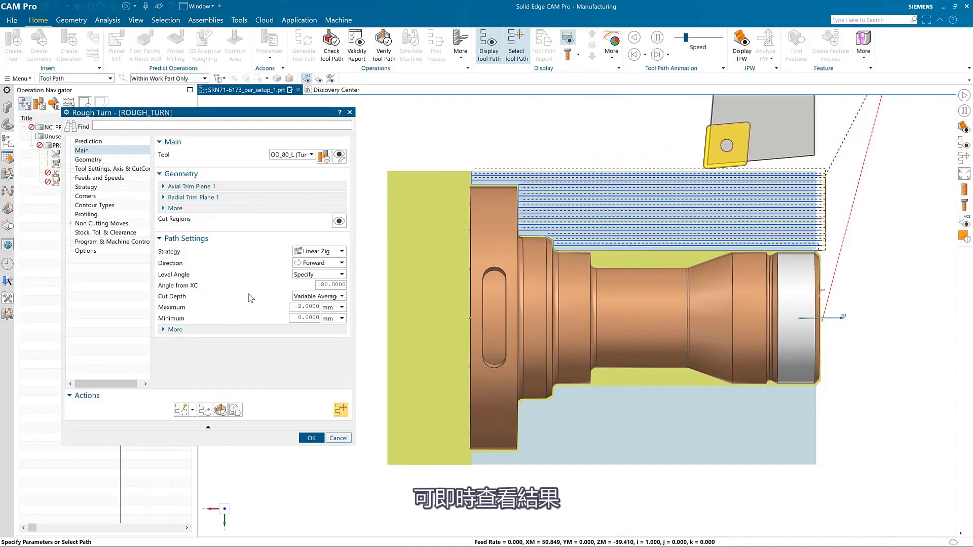
{"action": "left_click", "coordinate": [318, 296]}
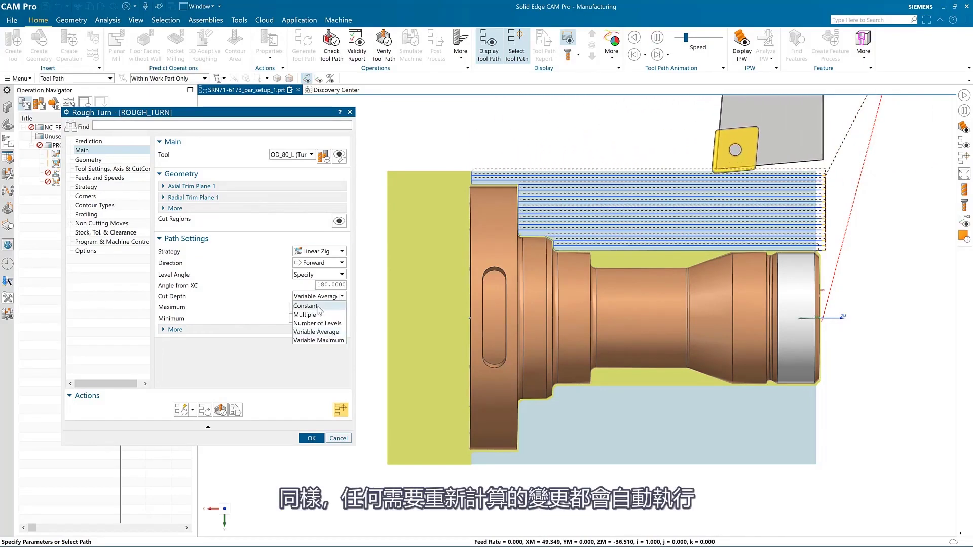
{"action": "left_click", "coordinate": [319, 306]}
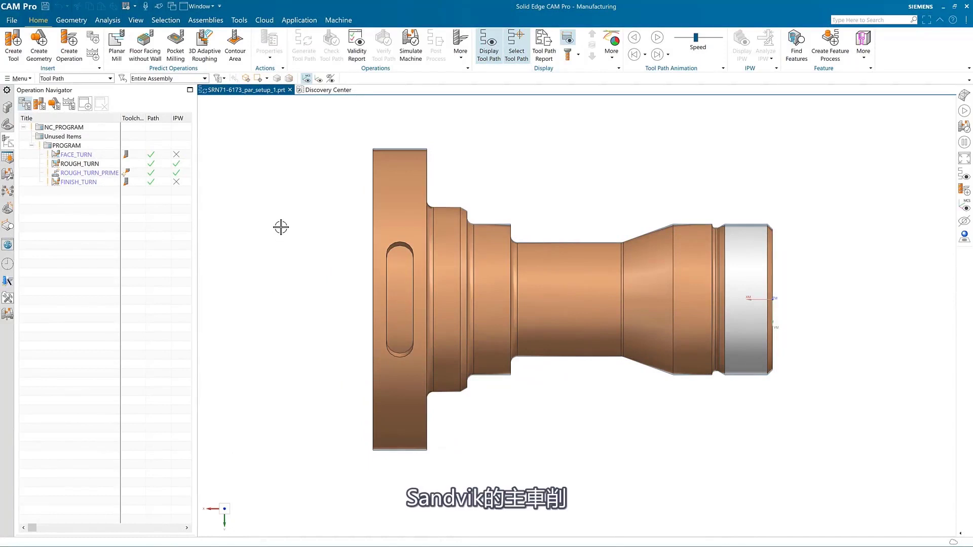
Display the ROUGH_TURN_PRIME operation's tool path and play its animation.
{"action": "left_click", "coordinate": [79, 174]}
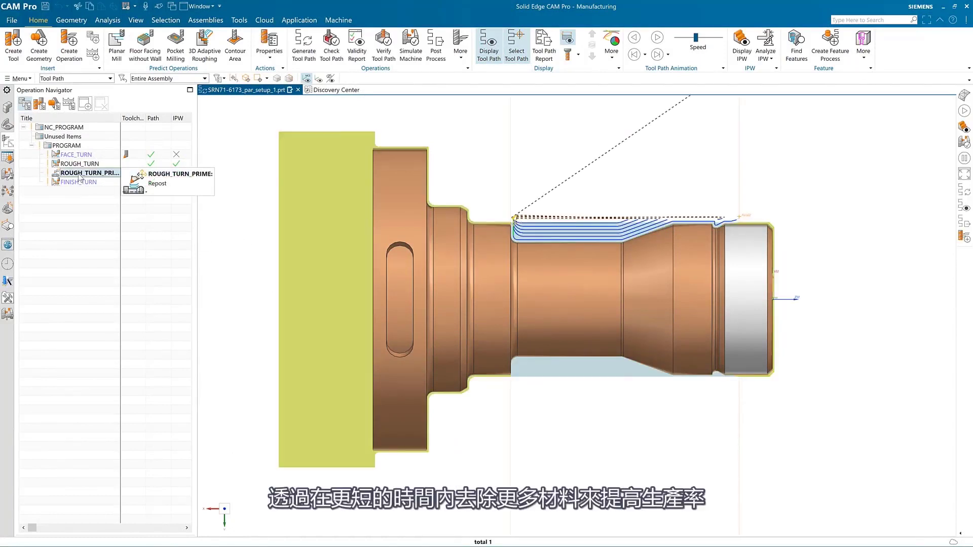
{"action": "left_click", "coordinate": [656, 37]}
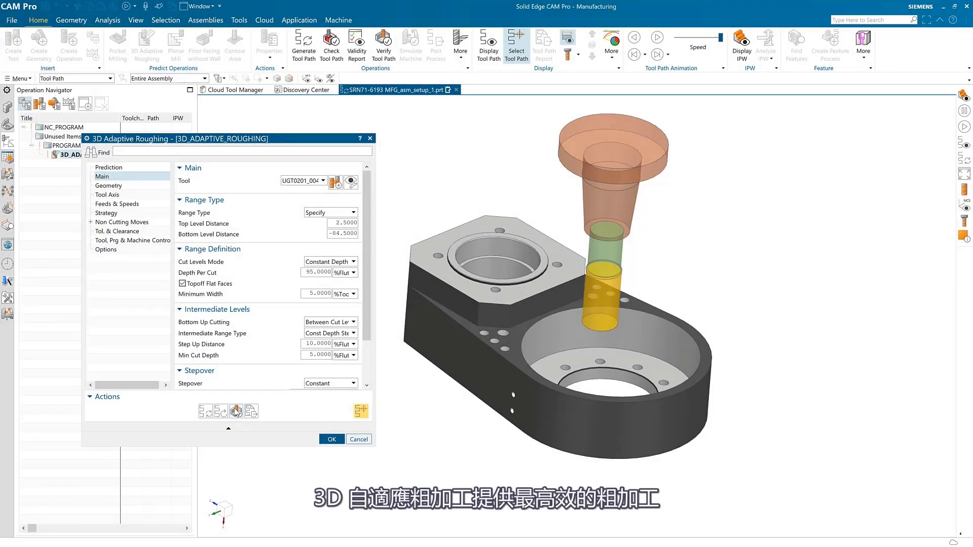
Verify the 3D_ADAPTIVE_ROUGHING tool path by playing its 3D dynamic material removal simulation.
{"action": "left_click", "coordinate": [236, 412]}
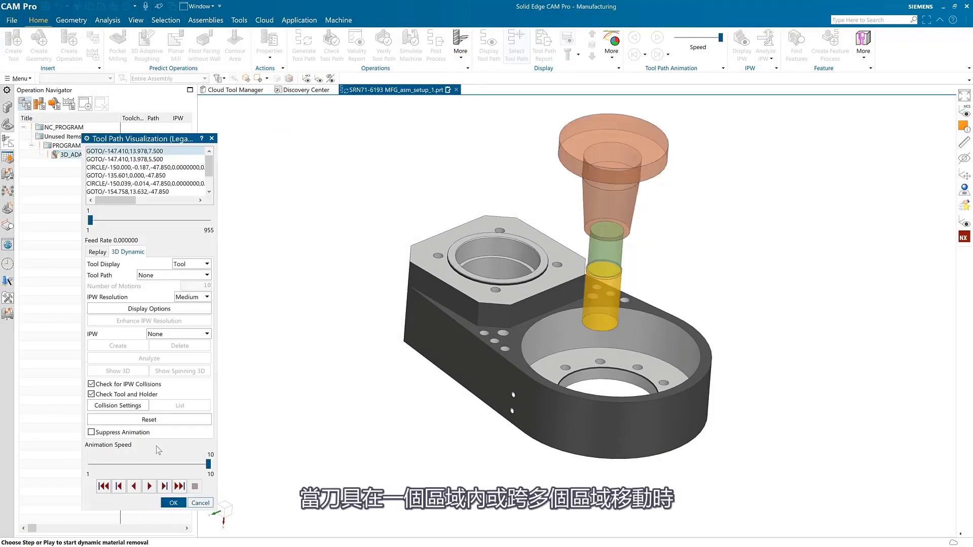
{"action": "left_click", "coordinate": [149, 487]}
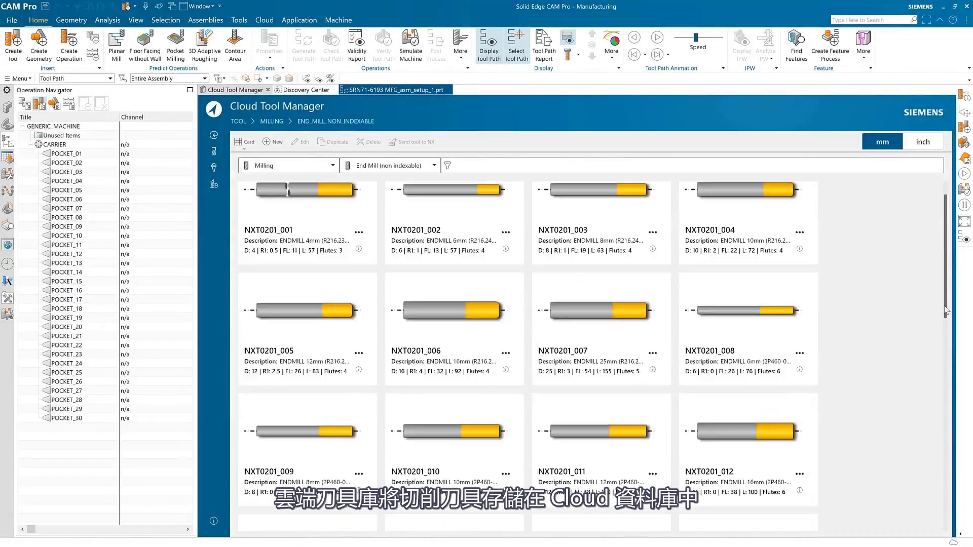
Browse the Cloud Tool Manager's non-indexable end mills, its milling and drilling holders, and the SECO vendor page.
{"action": "scroll", "coordinate": [322, 262], "scroll_direction": "up", "scroll_amount": 10}
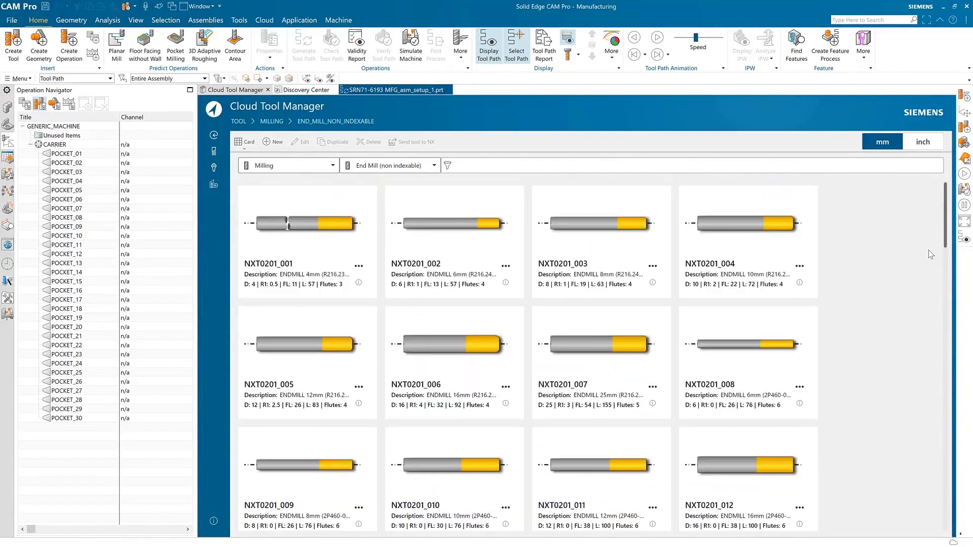
{"action": "left_click", "coordinate": [213, 172]}
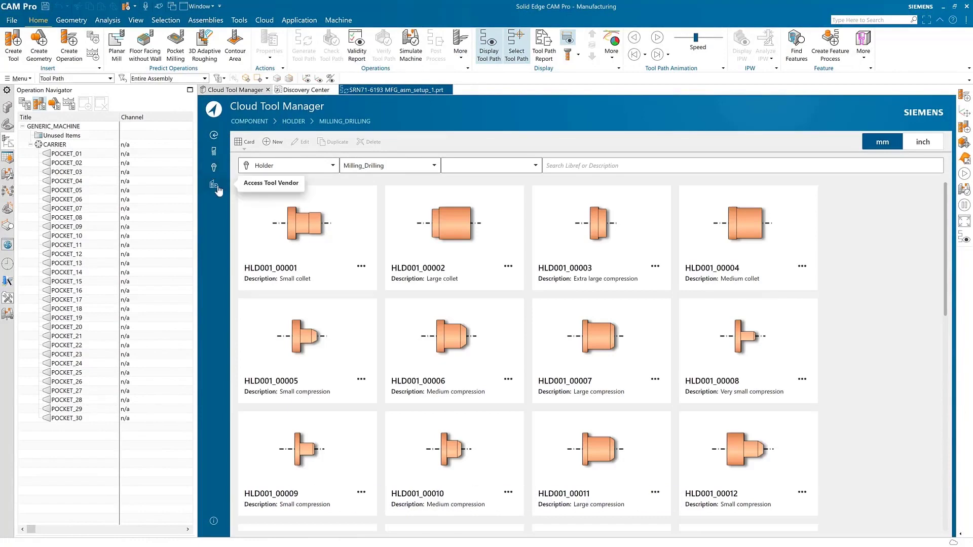
{"action": "left_click", "coordinate": [215, 187]}
{"action": "left_click", "coordinate": [265, 163]}
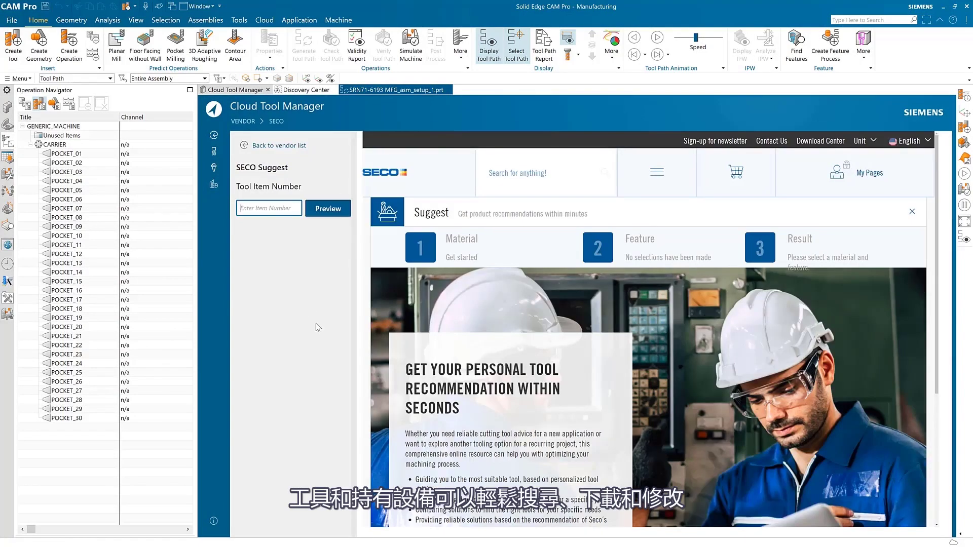
Send the 4 mm end mill NXT0201_001 from the milling tool library to the active part and open it from POCKET_01.
{"action": "left_click", "coordinate": [214, 154]}
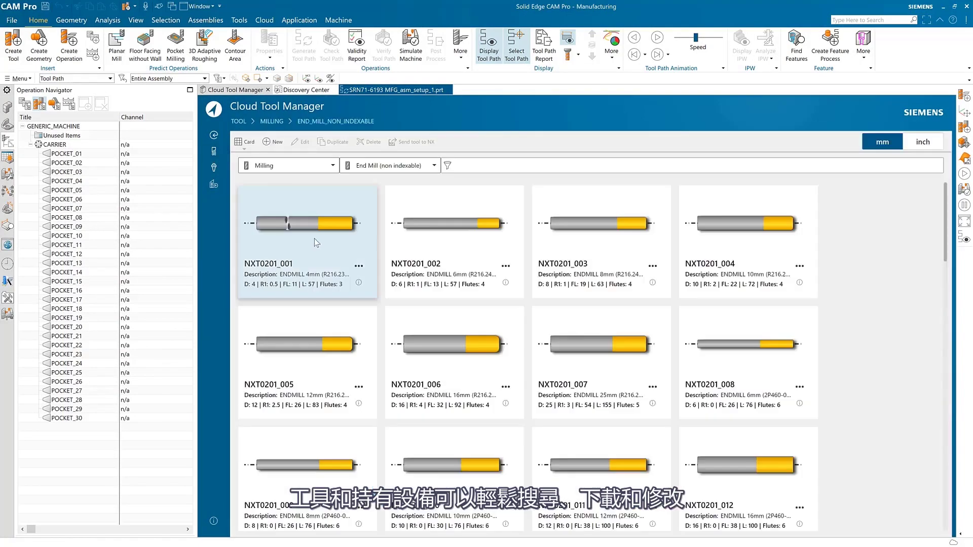
{"action": "left_click", "coordinate": [411, 144]}
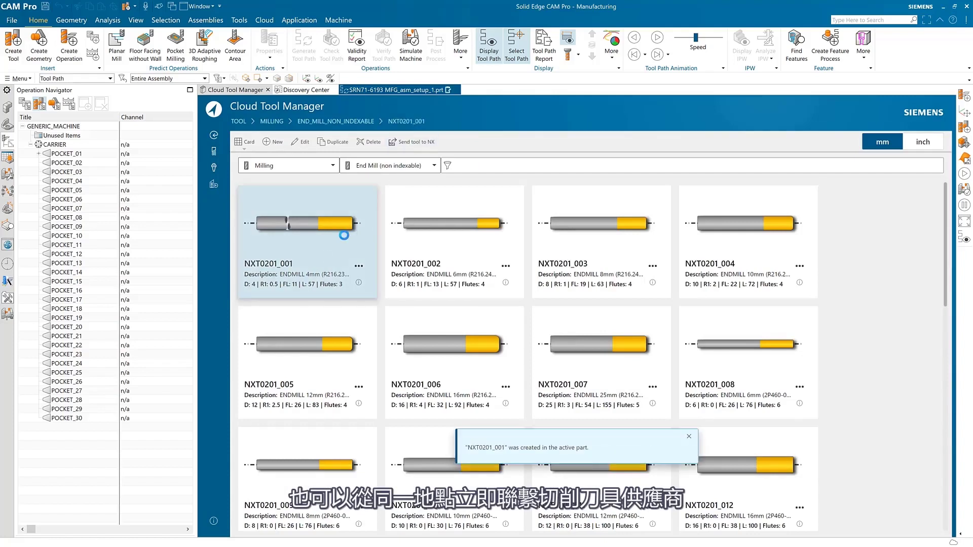
{"action": "double_click", "coordinate": [87, 164]}
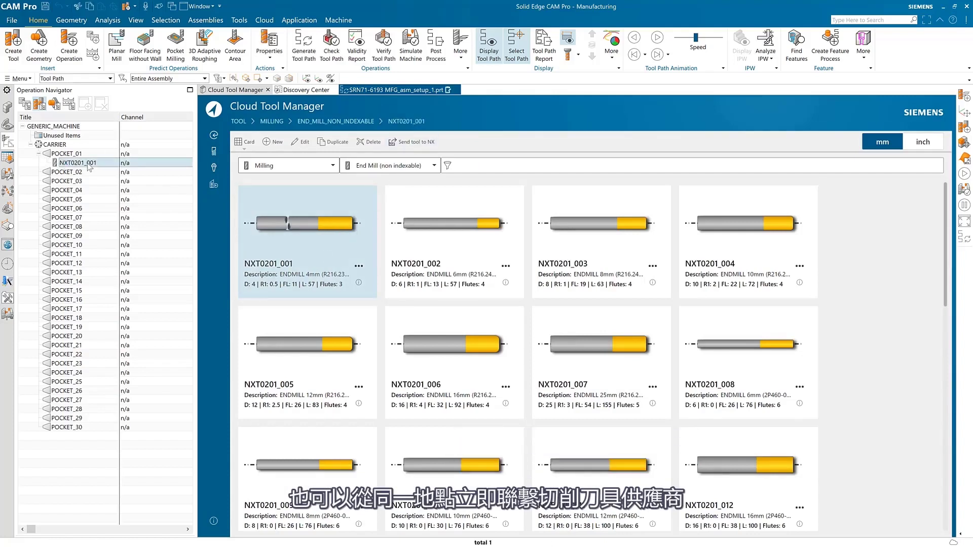
{"action": "left_click_drag", "start_coordinate": [154, 154], "coordinate": [155, 114]}
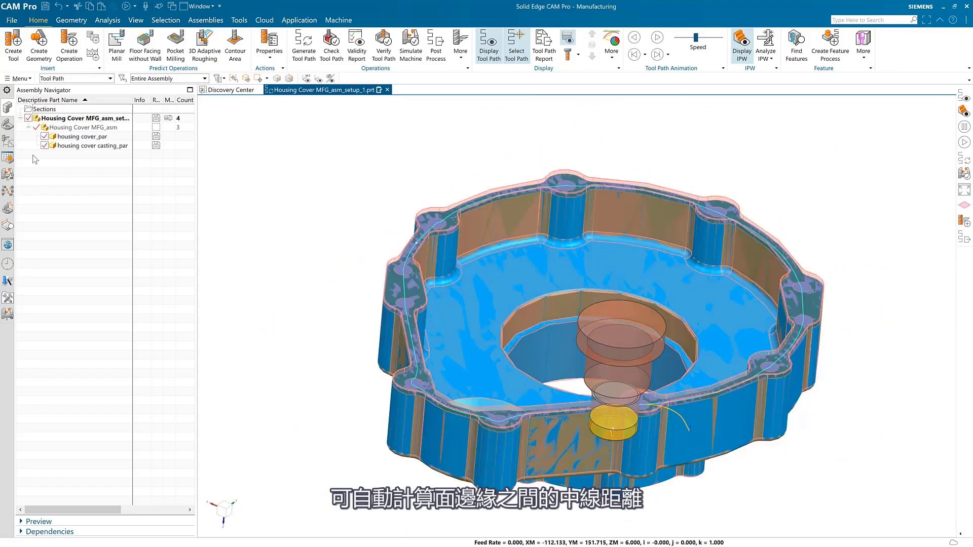
Open the FACE_MILL_MIDPASS operation of the housing cover for editing and hide the in-process workpiece.
{"action": "left_click", "coordinate": [8, 142]}
{"action": "double_click", "coordinate": [83, 172]}
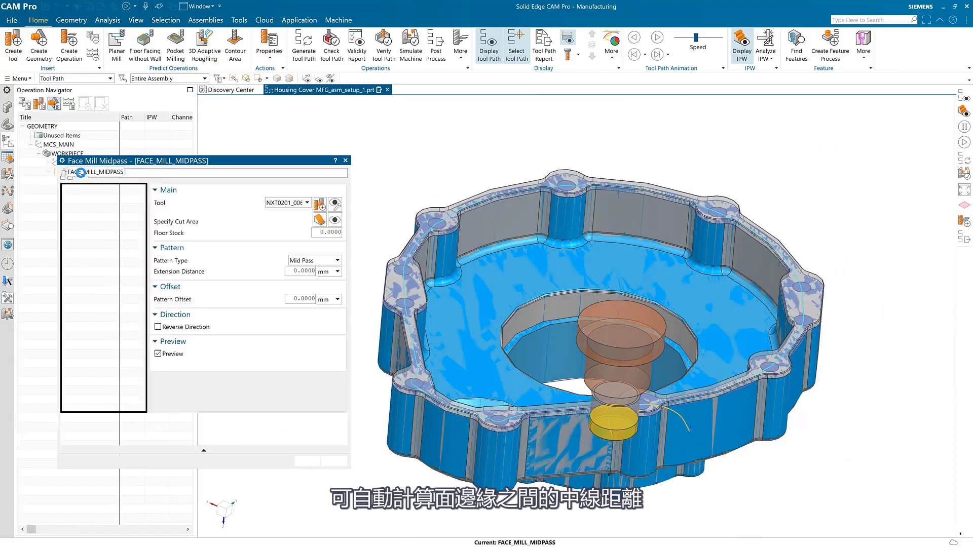
{"action": "left_click", "coordinate": [740, 51]}
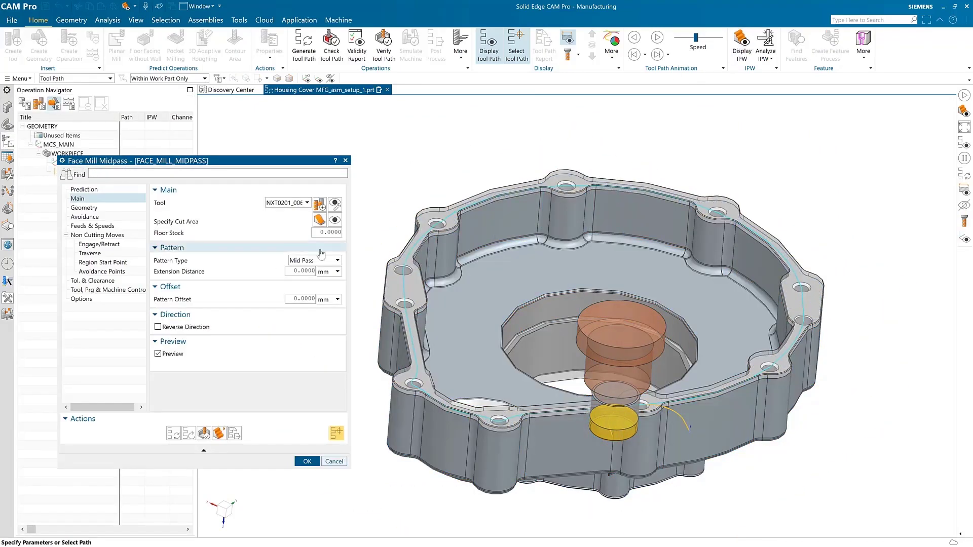
Change the face mill operation's pattern type to Convex Hull and its tool to UGT0212_004.
{"action": "left_click", "coordinate": [325, 261]}
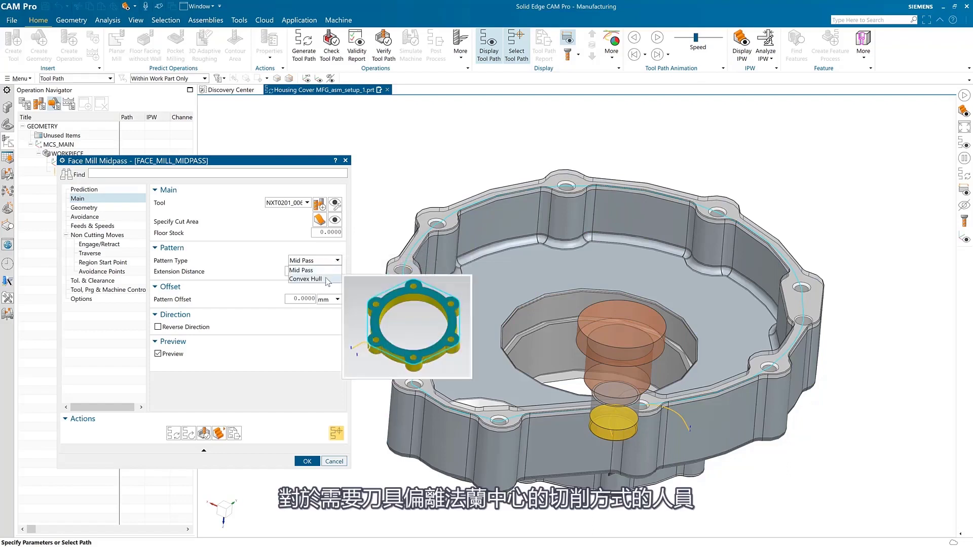
{"action": "left_click", "coordinate": [310, 278]}
{"action": "left_click", "coordinate": [307, 202]}
{"action": "left_click", "coordinate": [306, 235]}
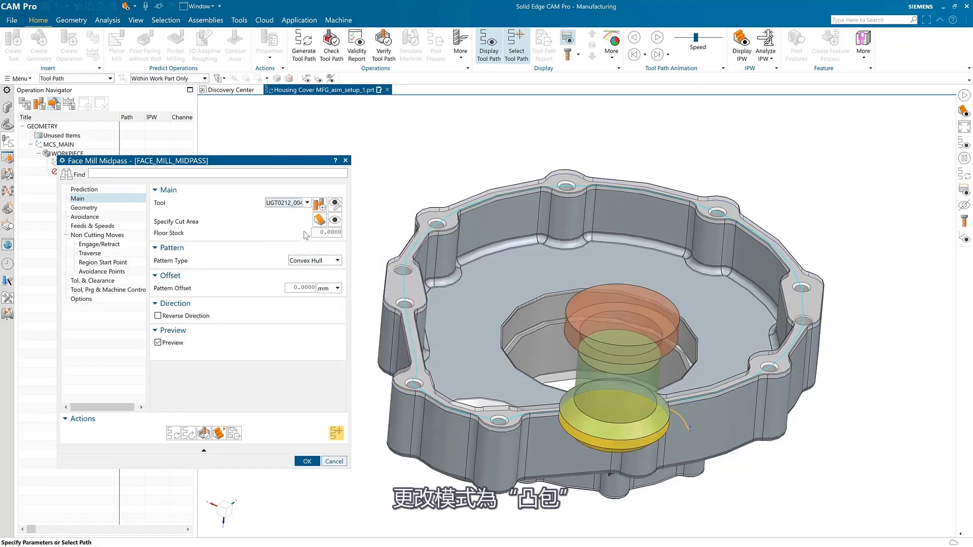
Generate and accept the convex hull face milling tool path, and display the in-process workpiece with the assembly structure.
{"action": "left_click", "coordinate": [173, 434]}
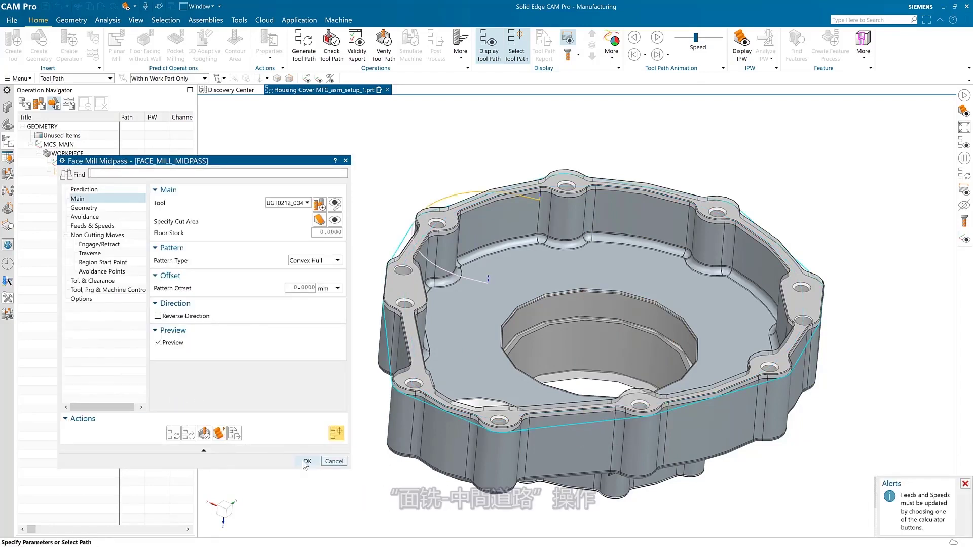
{"action": "left_click", "coordinate": [306, 462]}
{"action": "left_click", "coordinate": [745, 43]}
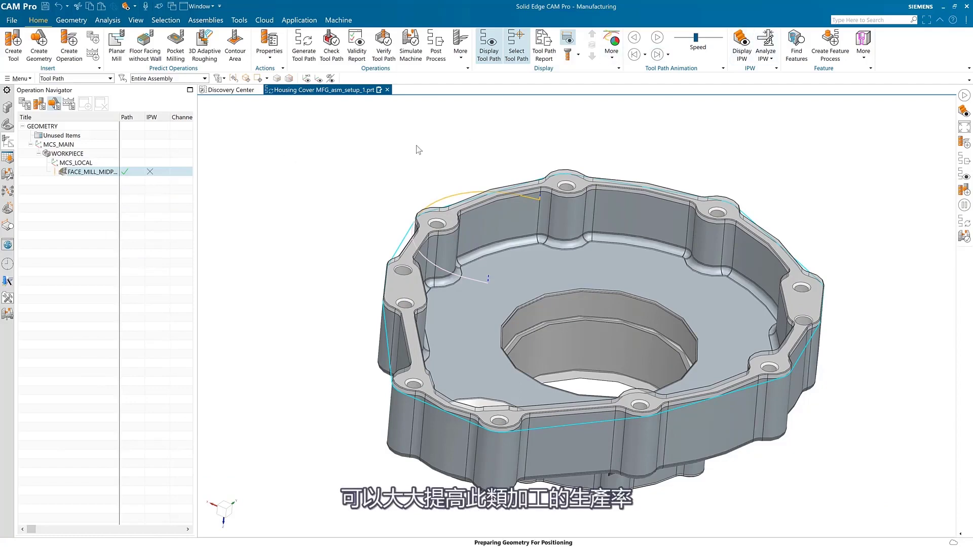
{"action": "left_click", "coordinate": [7, 107]}
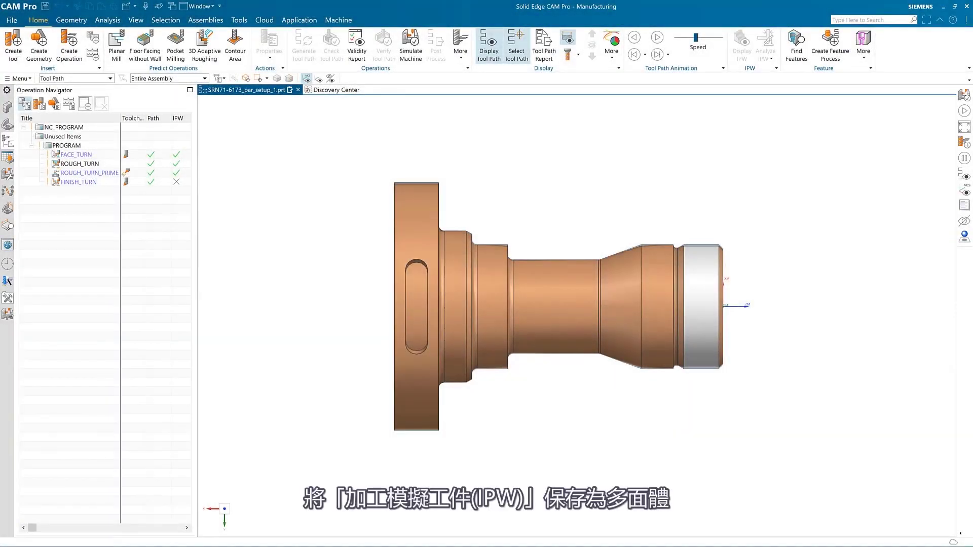
Open the part file IPW After Prime Turning.prt from the Prime Turning folder.
{"action": "left_click", "coordinate": [12, 21]}
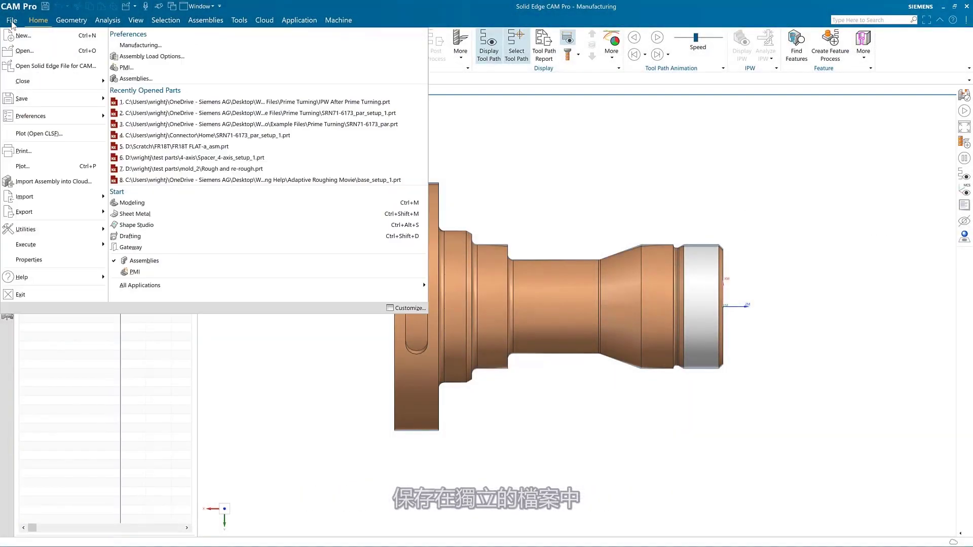
{"action": "left_click", "coordinate": [32, 50]}
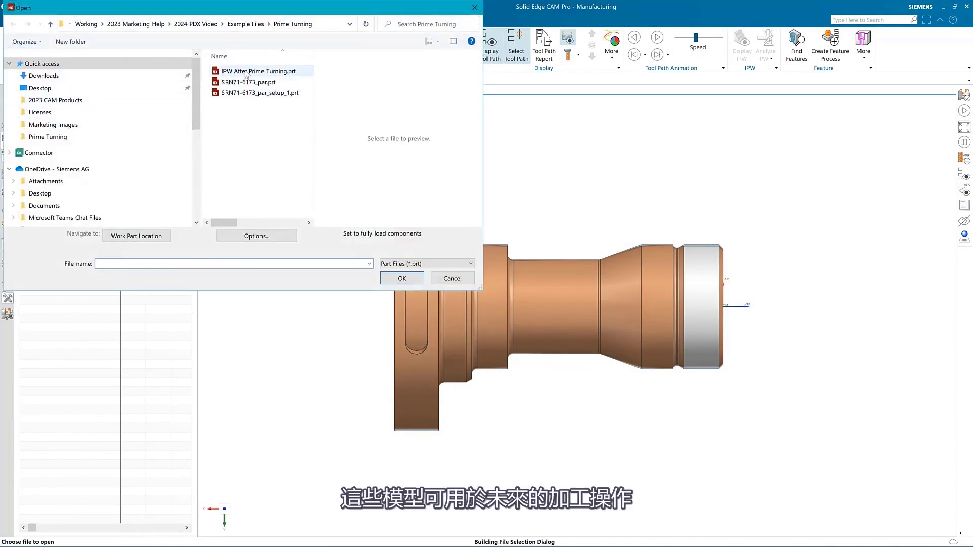
{"action": "left_click", "coordinate": [402, 278]}
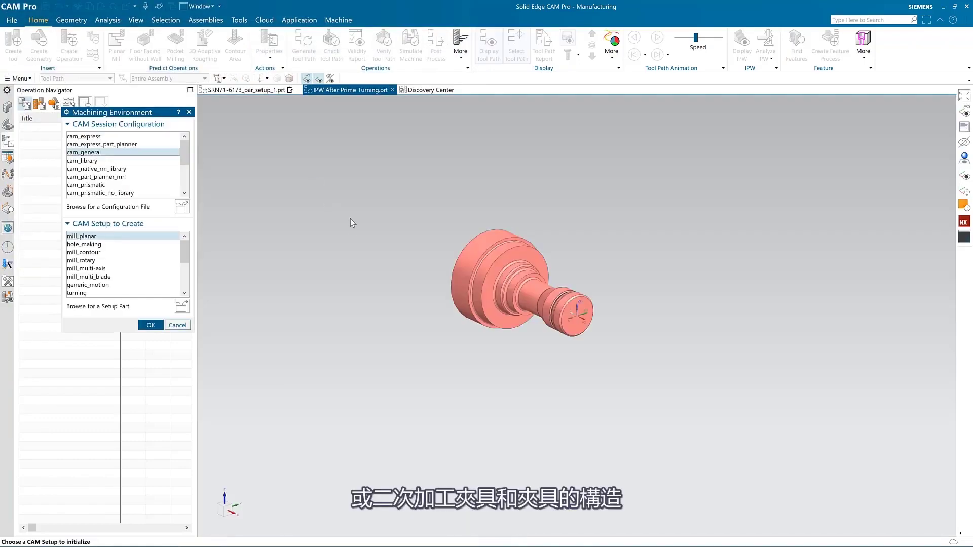
Give the graphics view of the opened IPW part a white background and fit the model in it.
{"action": "right_click", "coordinate": [352, 229]}
{"action": "mouse_move", "coordinate": [407, 361]}
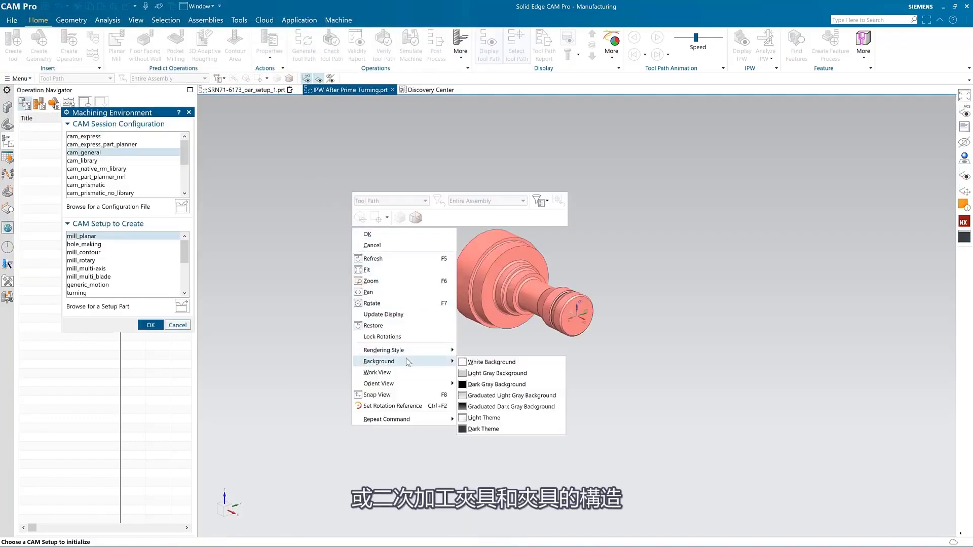
{"action": "left_click", "coordinate": [462, 362]}
{"action": "key", "text": "ctrl+f"}
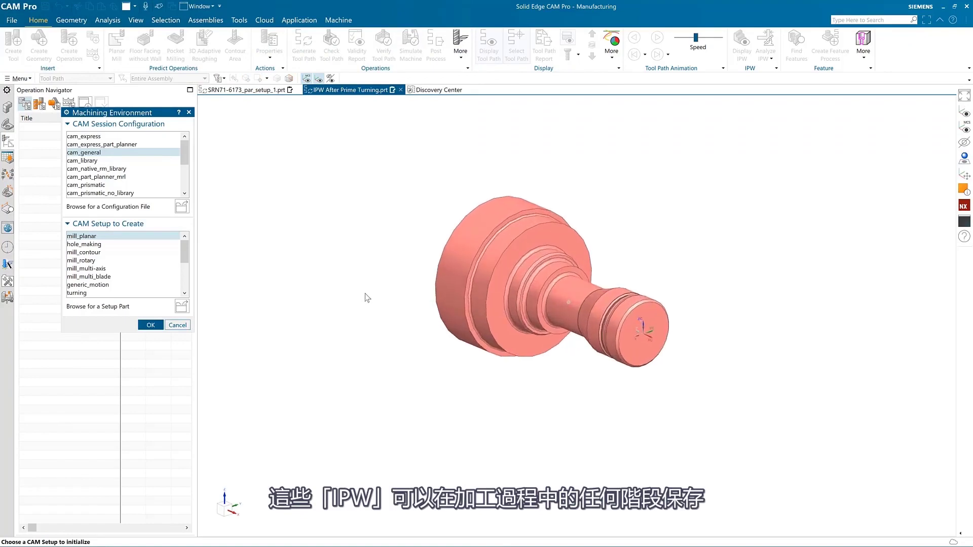